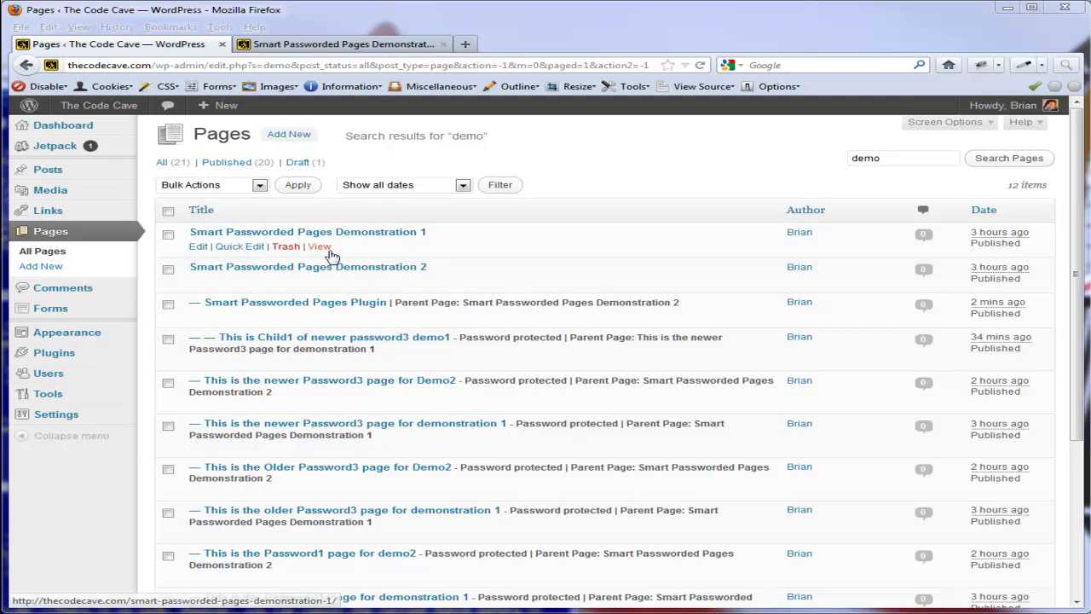
{"action": "left_click", "coordinate": [353, 45]}
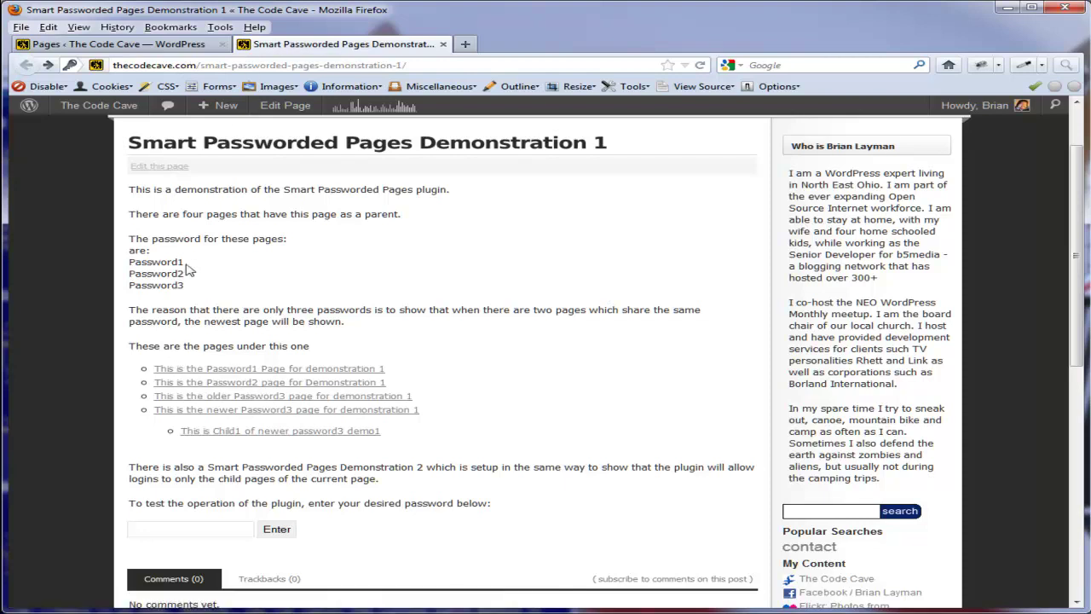
{"action": "left_click_drag", "start_coordinate": [186, 265], "coordinate": [158, 265]}
{"action": "left_click", "coordinate": [129, 267]}
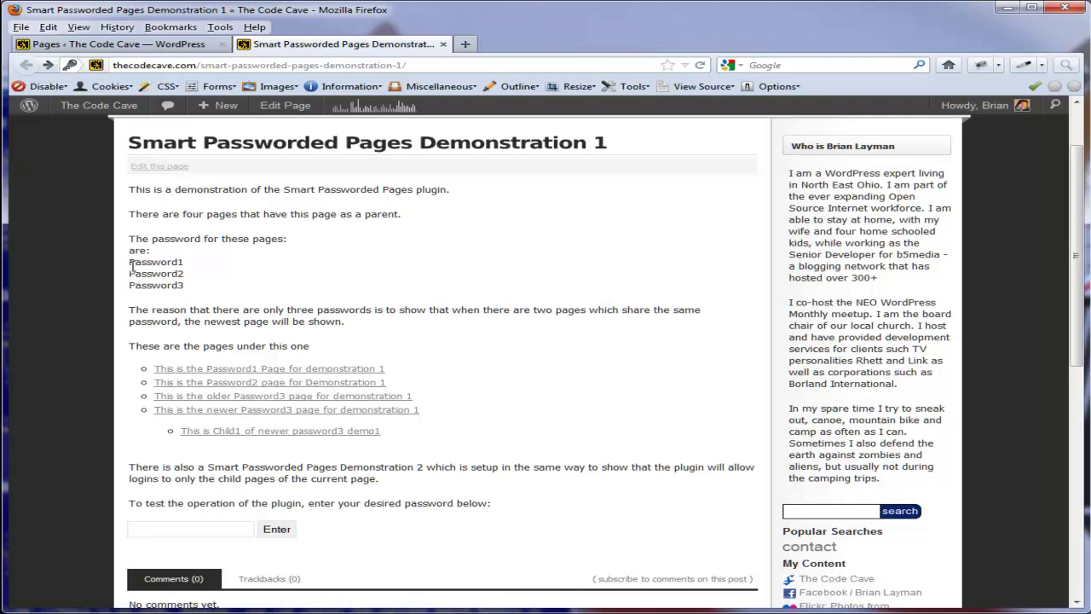
{"action": "middle_click", "coordinate": [196, 375]}
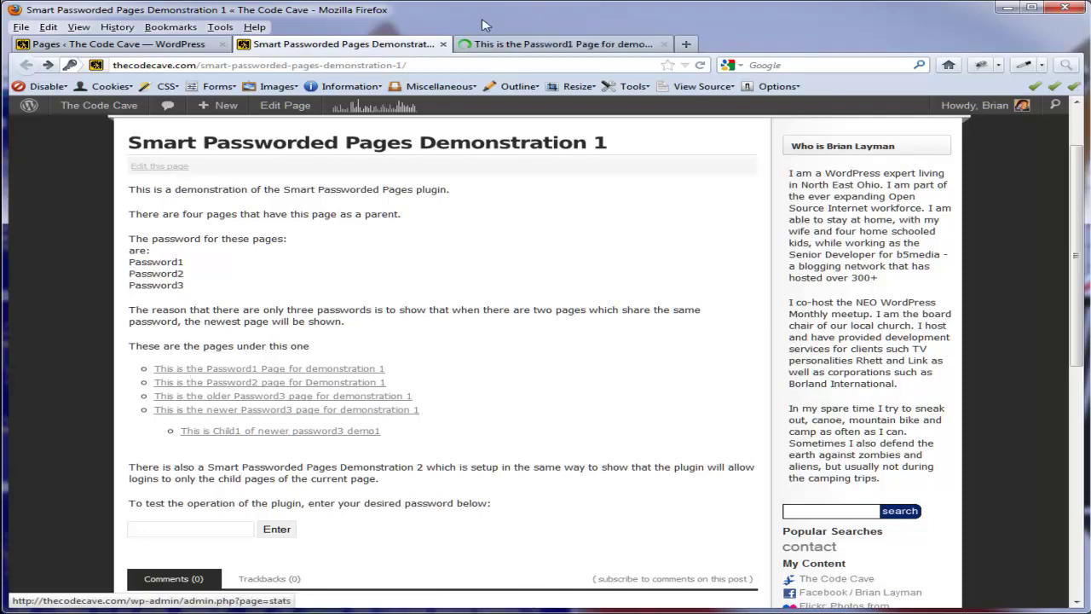
{"action": "left_click", "coordinate": [518, 47]}
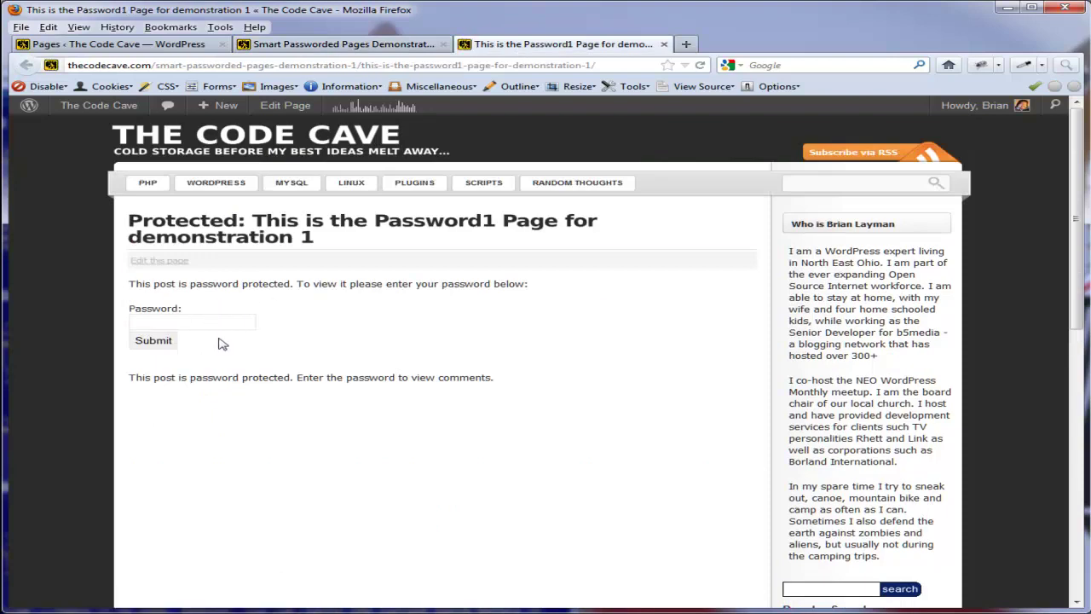
{"action": "left_click", "coordinate": [362, 47]}
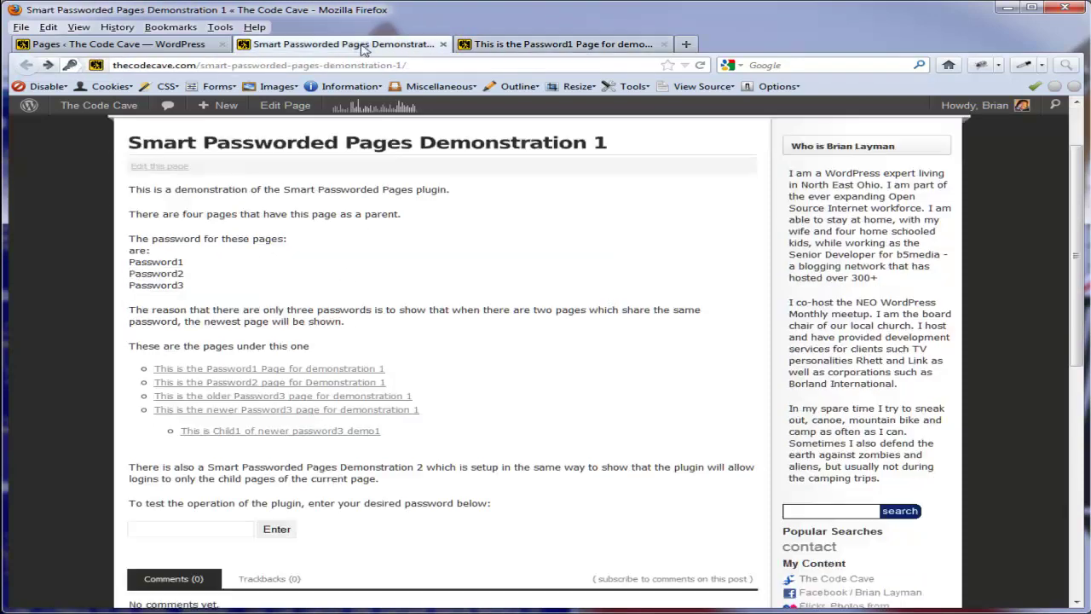
{"action": "middle_click", "coordinate": [287, 383]}
{"action": "left_click", "coordinate": [559, 44]}
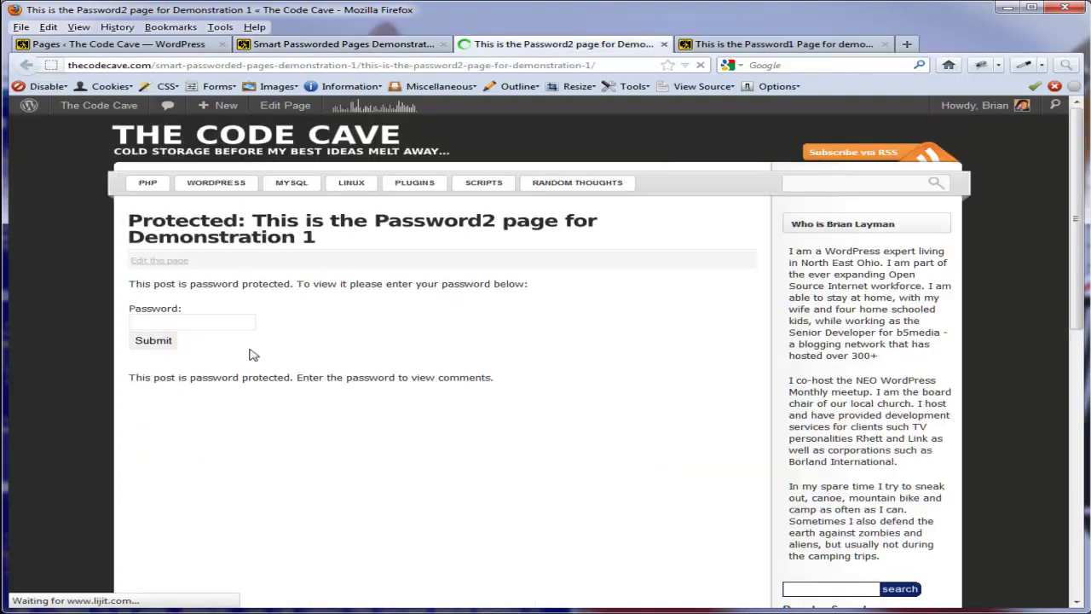
{"action": "left_click_drag", "start_coordinate": [752, 46], "coordinate": [424, 49]}
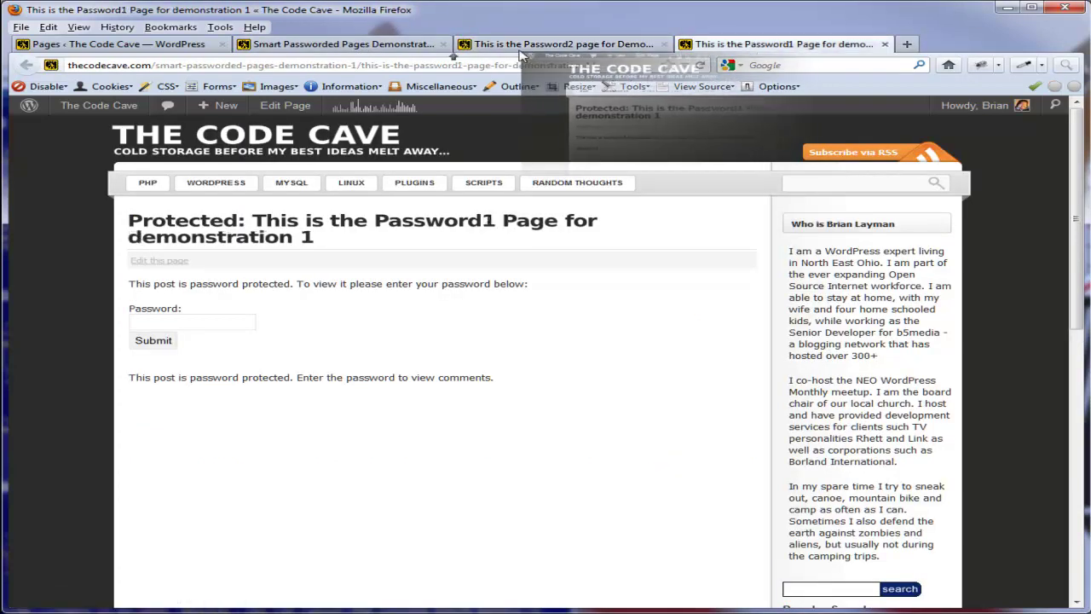
{"action": "left_click", "coordinate": [397, 50]}
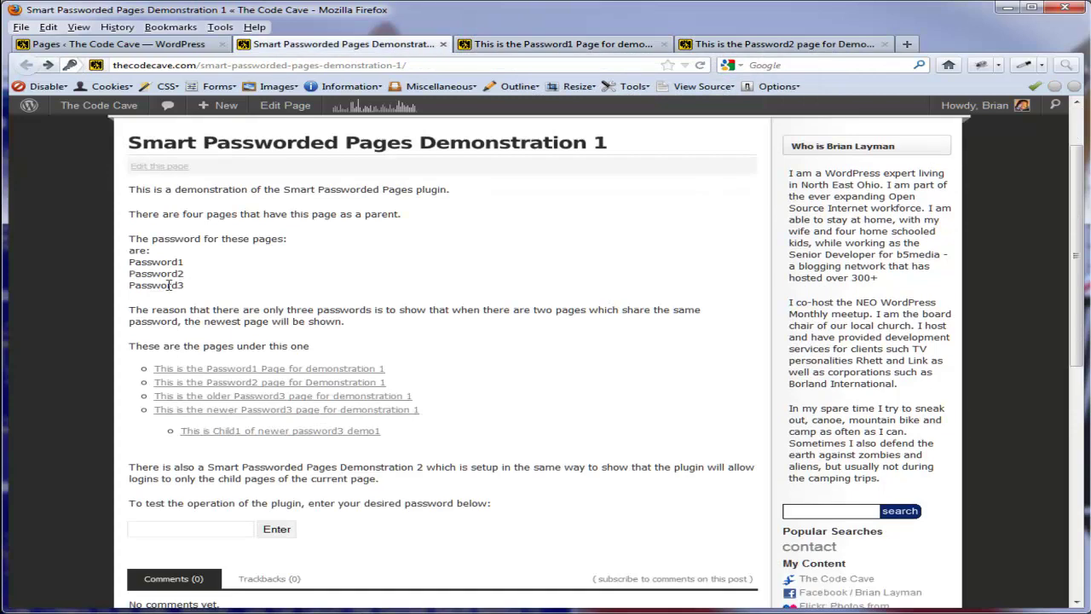
{"action": "left_click_drag", "start_coordinate": [186, 263], "coordinate": [126, 264]}
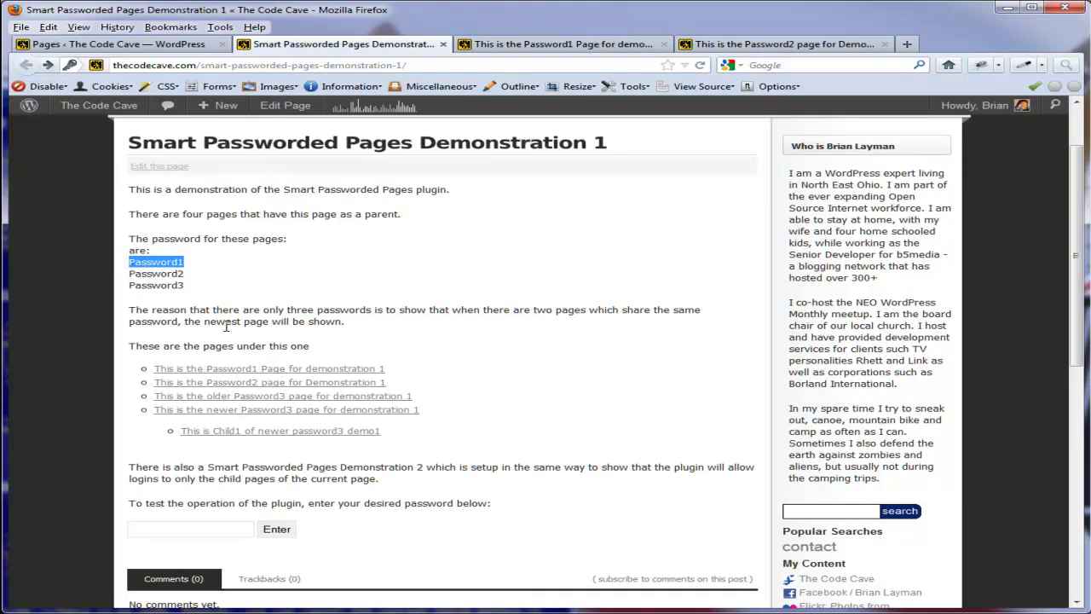
{"action": "left_click", "coordinate": [217, 532]}
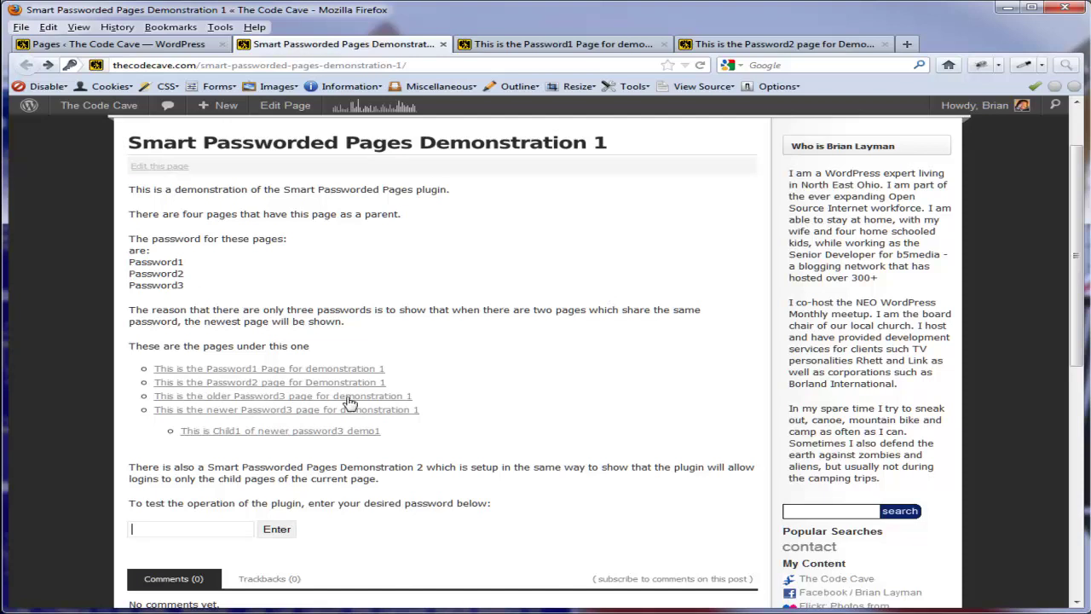
{"action": "left_click", "coordinate": [278, 530]}
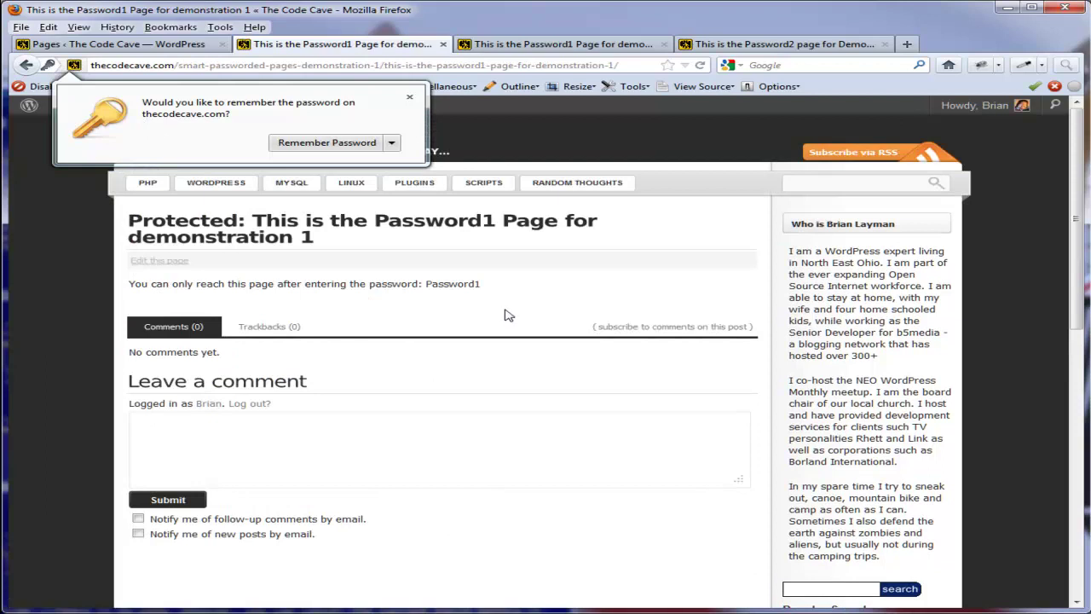
{"action": "left_click", "coordinate": [313, 379]}
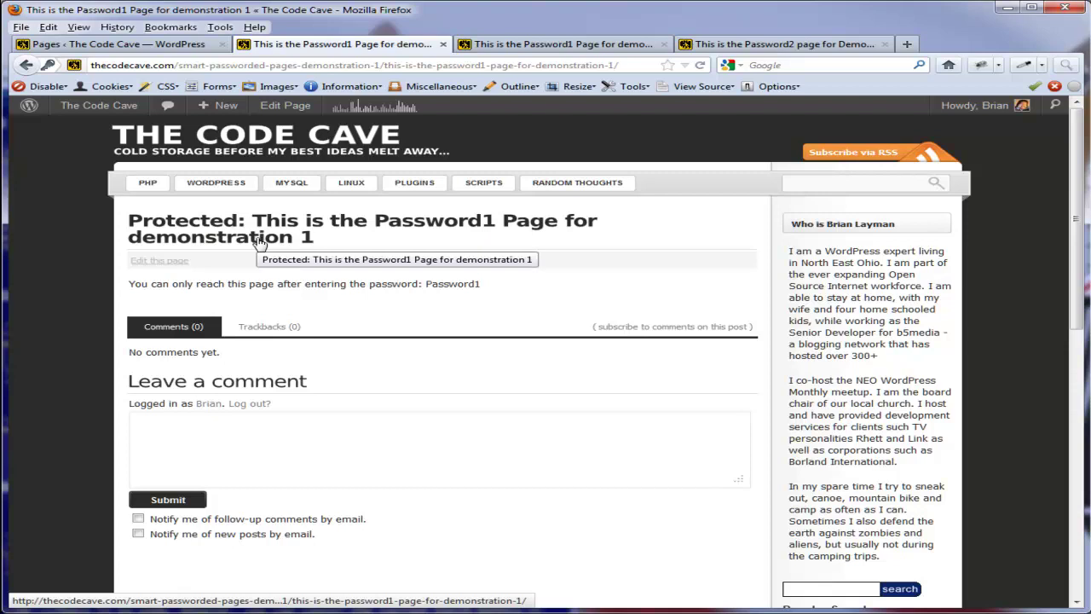
Open Smart Passworded Pages Demonstration 2 from the Pages list in a new tab.
{"action": "left_click", "coordinate": [168, 46]}
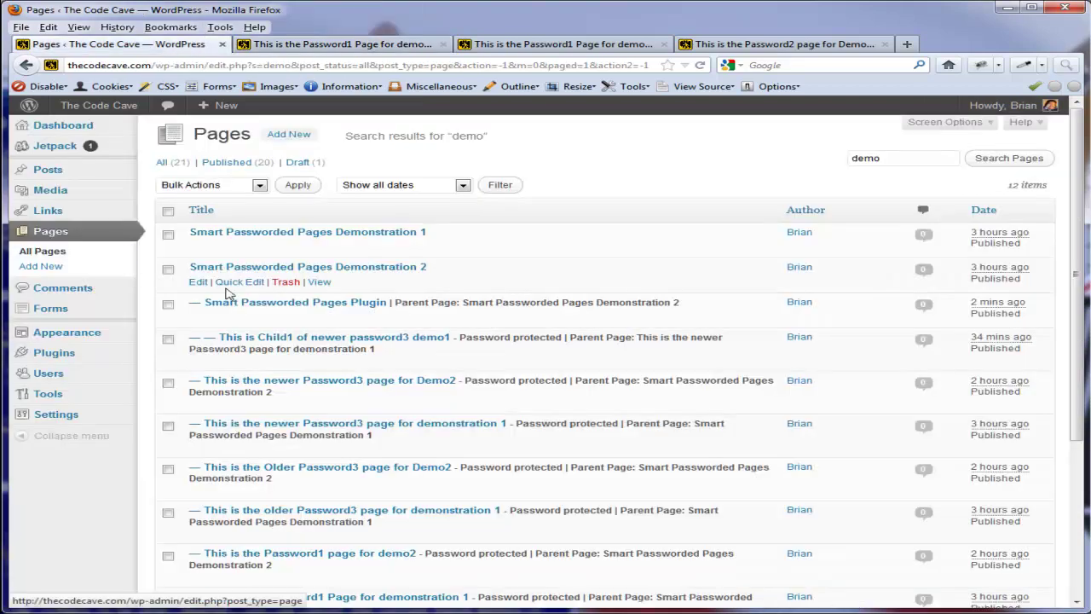
{"action": "middle_click", "coordinate": [328, 284]}
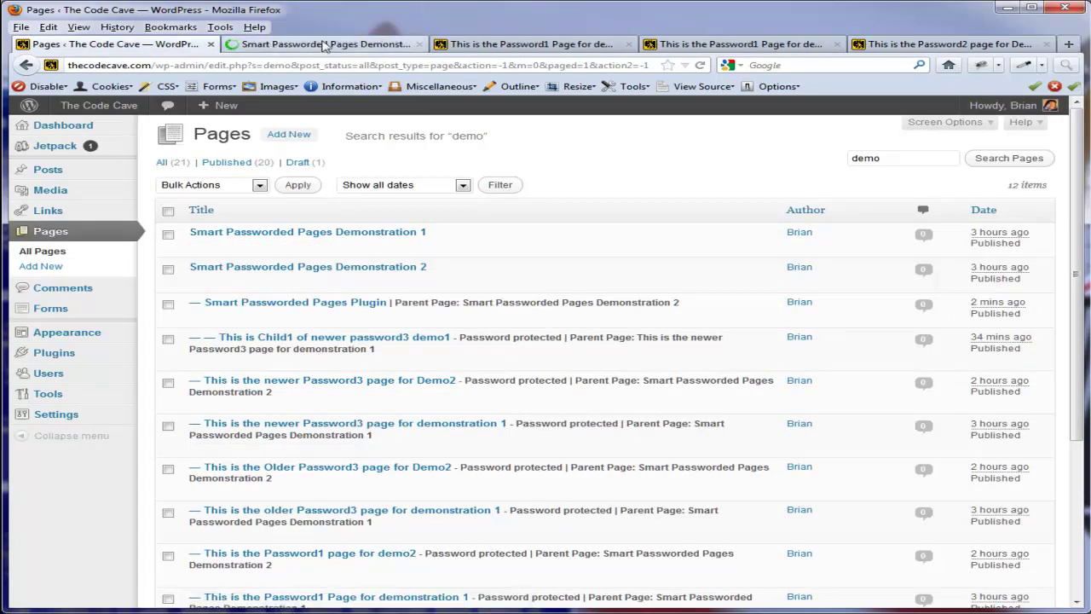
{"action": "left_click", "coordinate": [324, 47]}
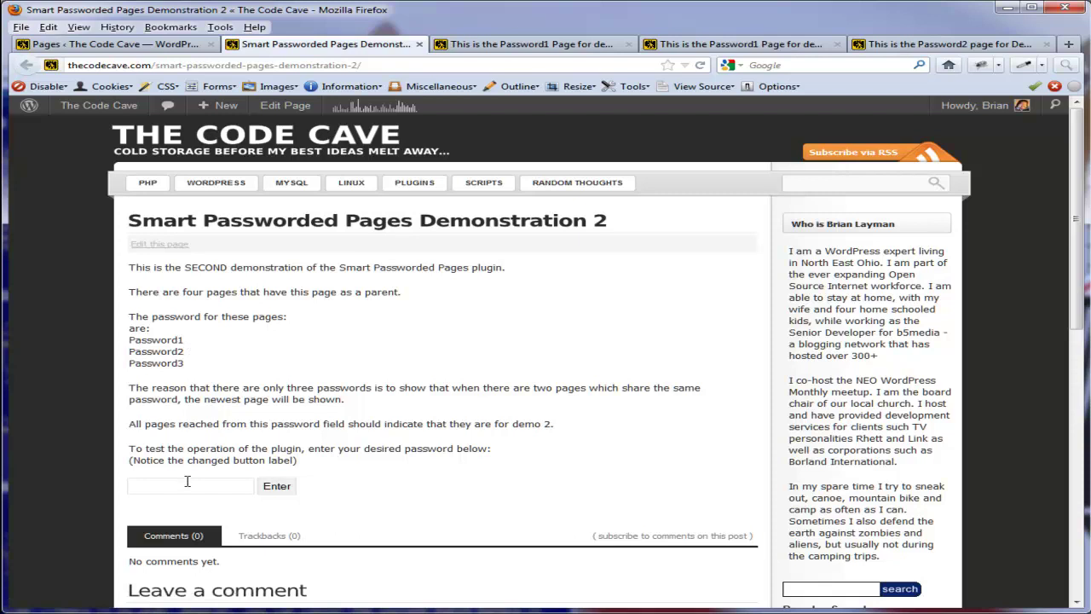
{"action": "left_click", "coordinate": [282, 490]}
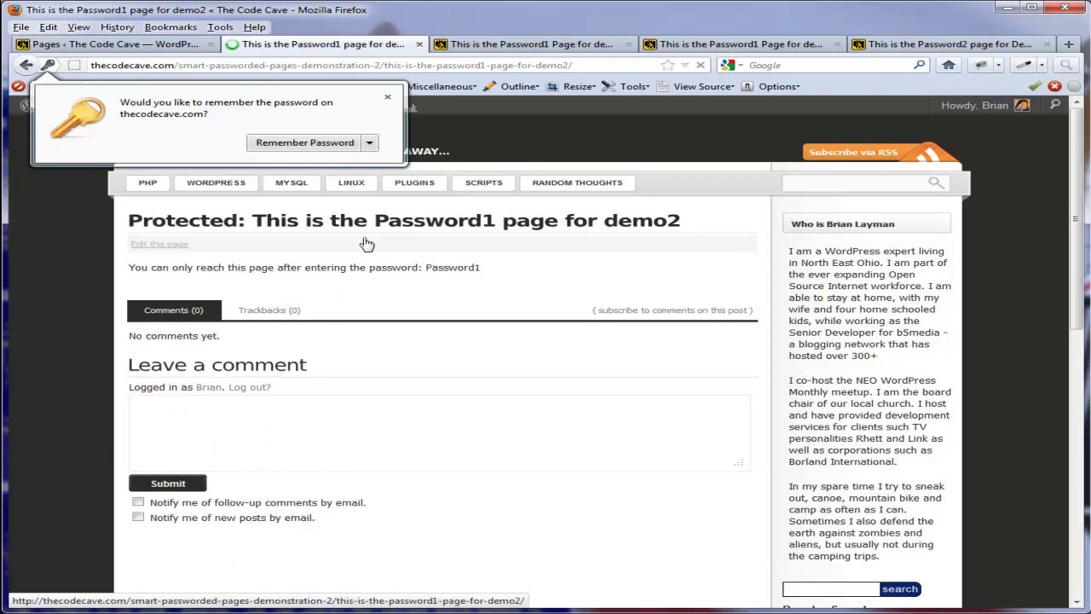
{"action": "left_click", "coordinate": [315, 226]}
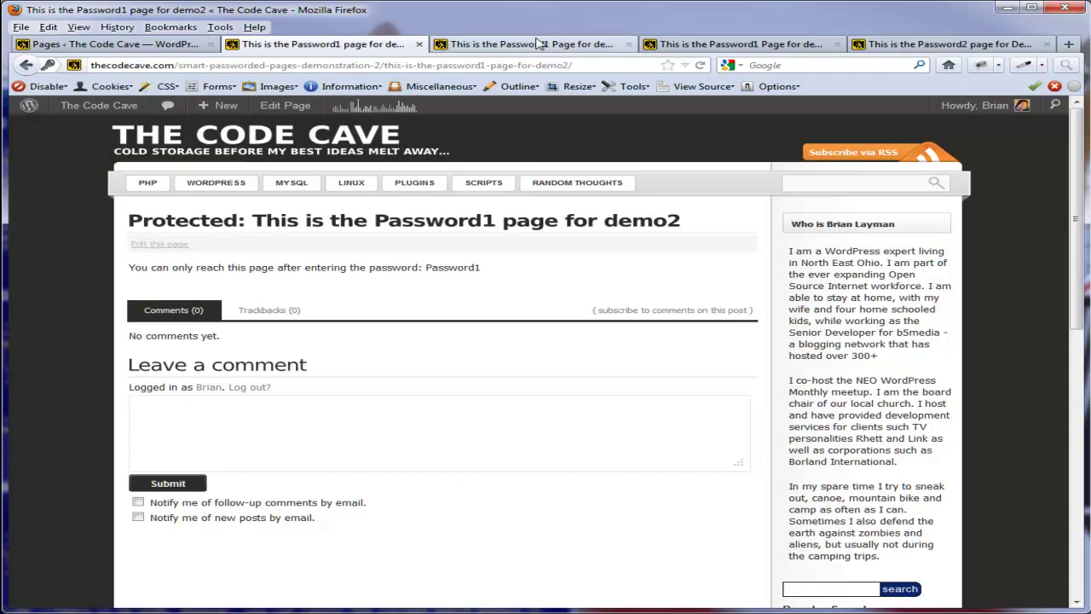
{"action": "left_click", "coordinate": [537, 43]}
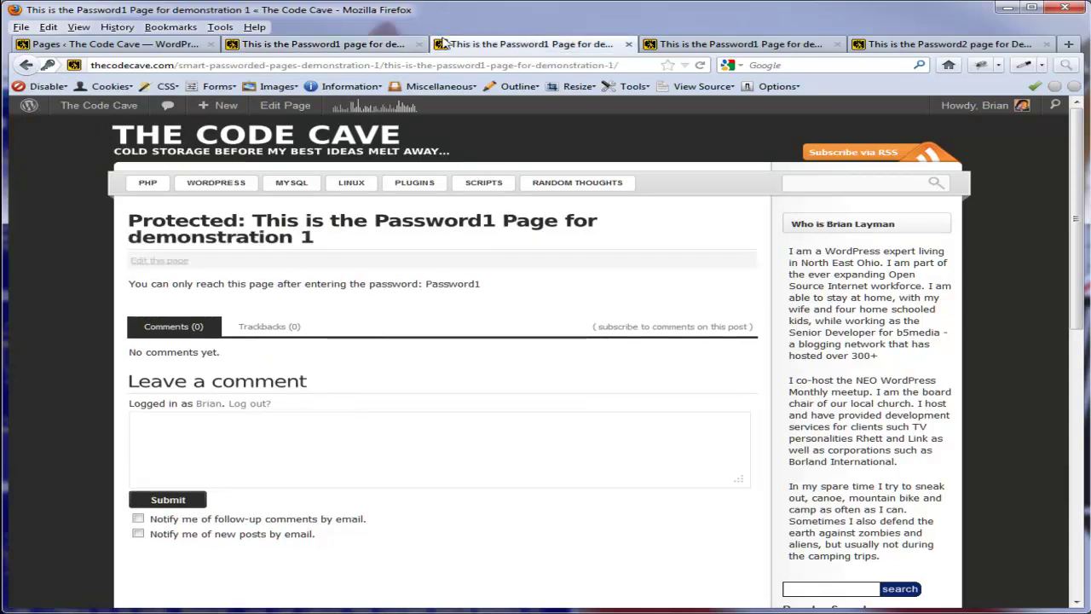
{"action": "left_click", "coordinate": [305, 44]}
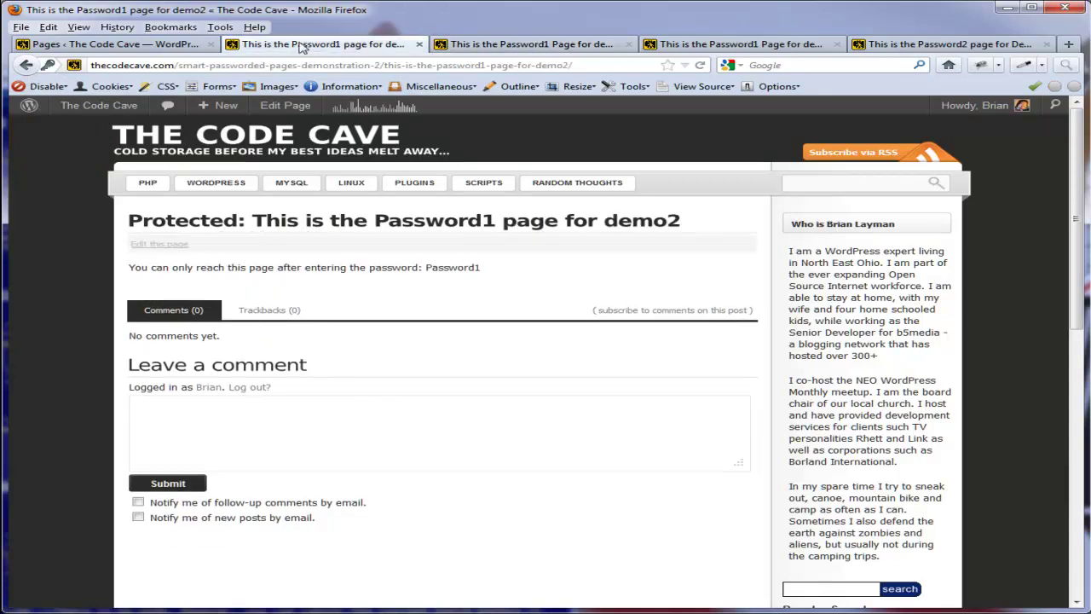
{"action": "left_click", "coordinate": [26, 65]}
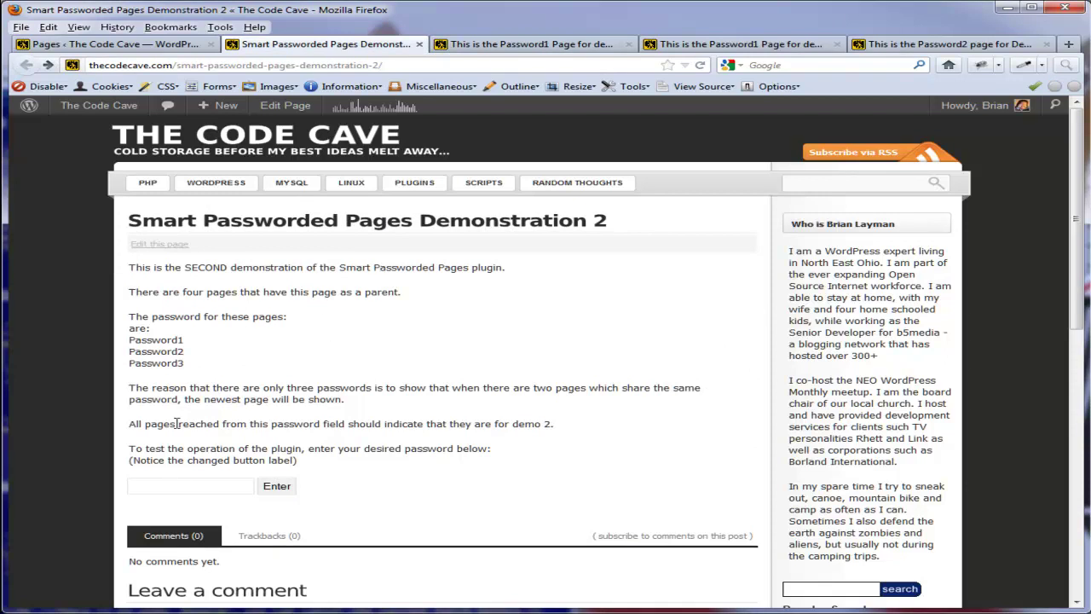
{"action": "left_click_drag", "start_coordinate": [186, 363], "coordinate": [126, 365]}
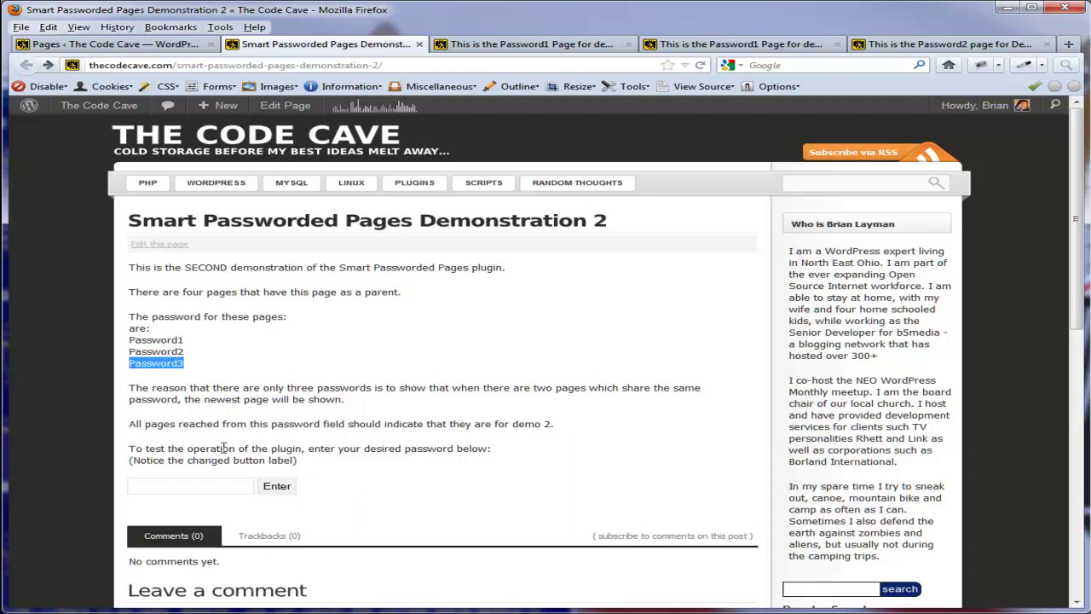
{"action": "left_click", "coordinate": [219, 479]}
{"action": "key", "text": "ctrl+v"}
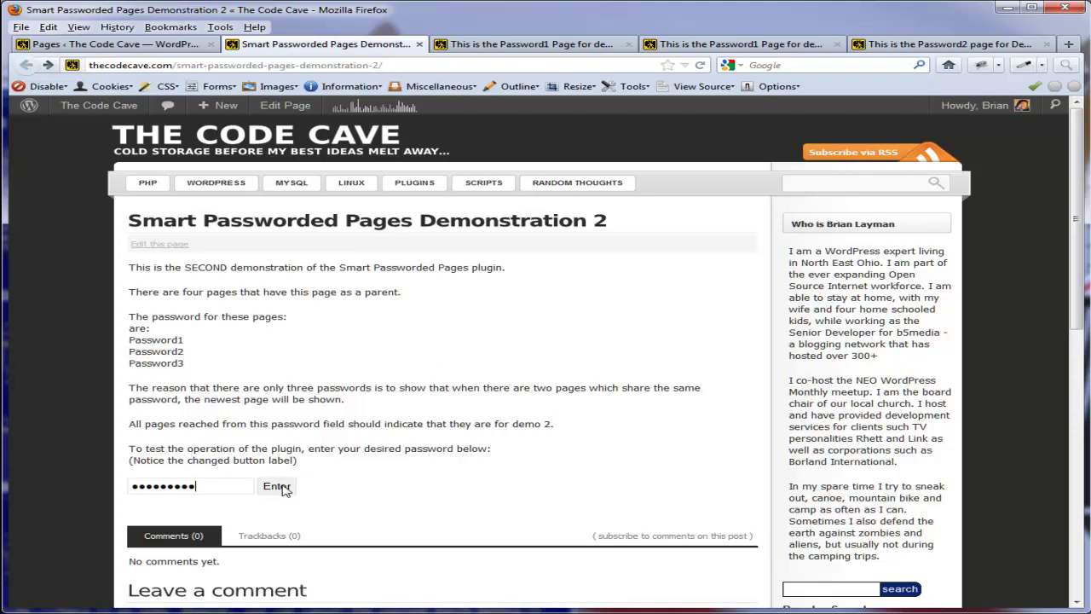
{"action": "left_click", "coordinate": [277, 486]}
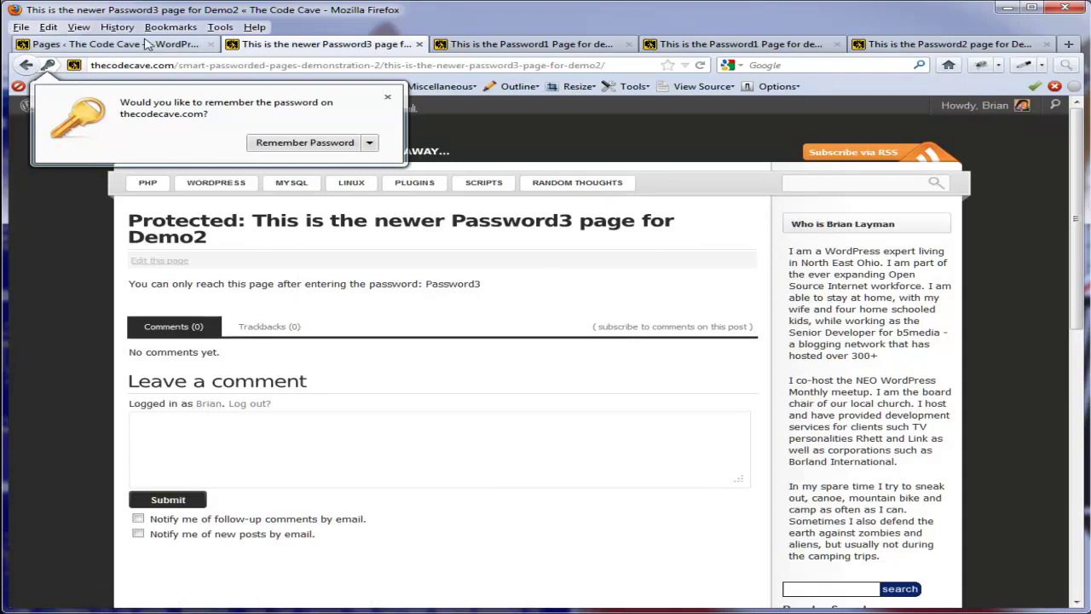
{"action": "left_click", "coordinate": [418, 45]}
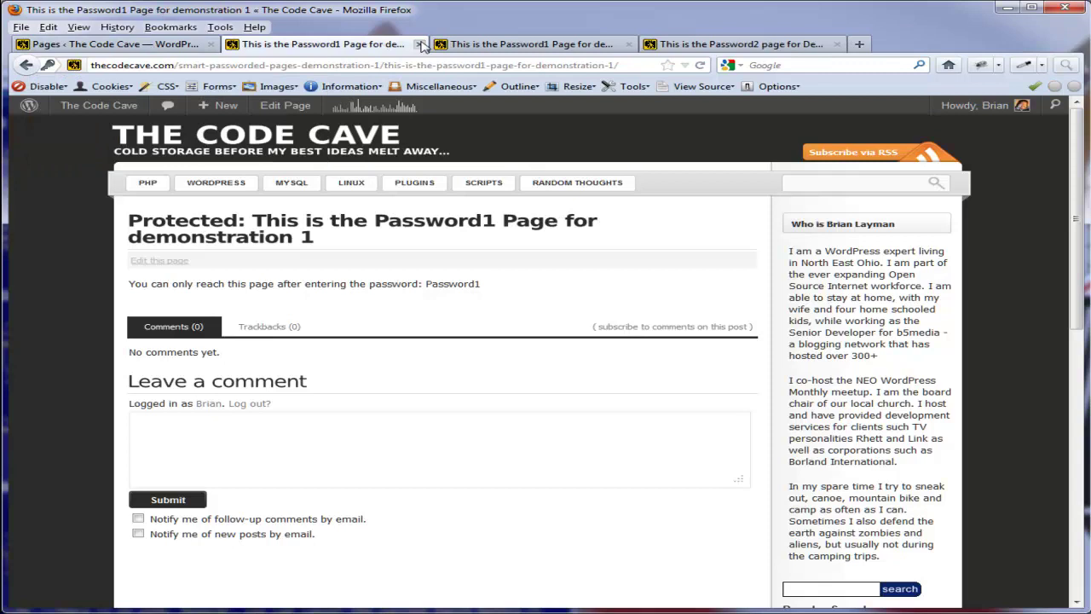
{"action": "left_click", "coordinate": [420, 45]}
{"action": "left_click", "coordinate": [421, 44]}
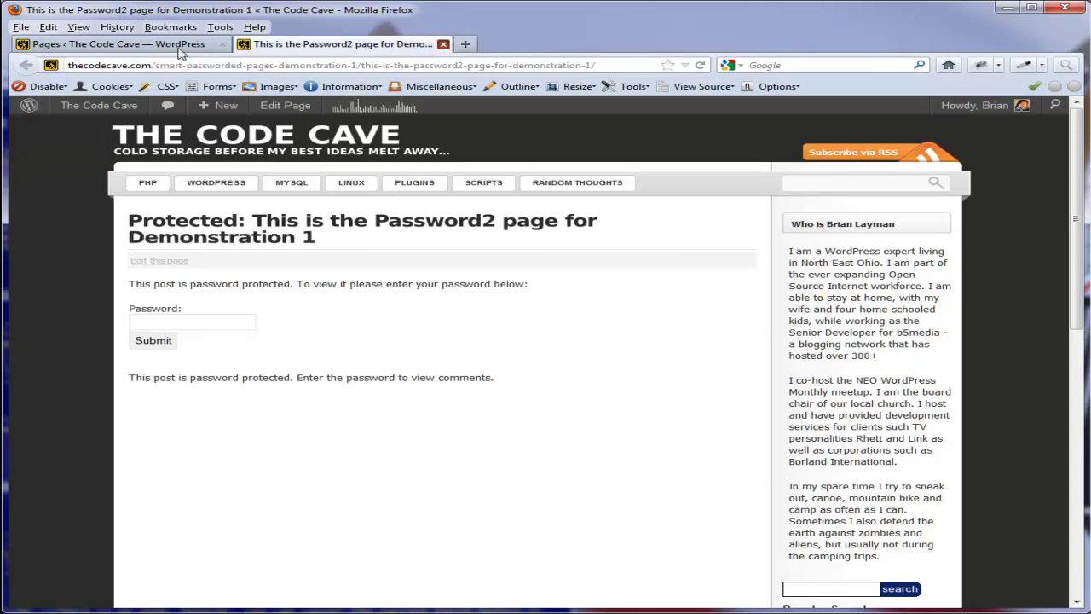
{"action": "left_click", "coordinate": [443, 44]}
{"action": "mouse_move", "coordinate": [324, 238]}
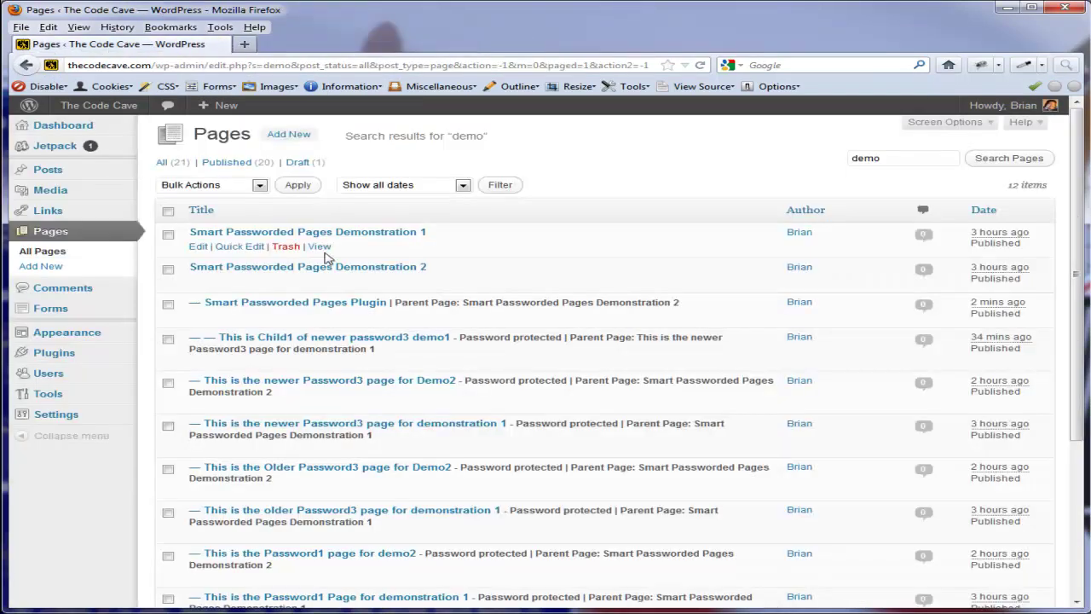
Open Demonstration 1 in a new tab and submit Password3 copied from its text.
{"action": "middle_click", "coordinate": [321, 247]}
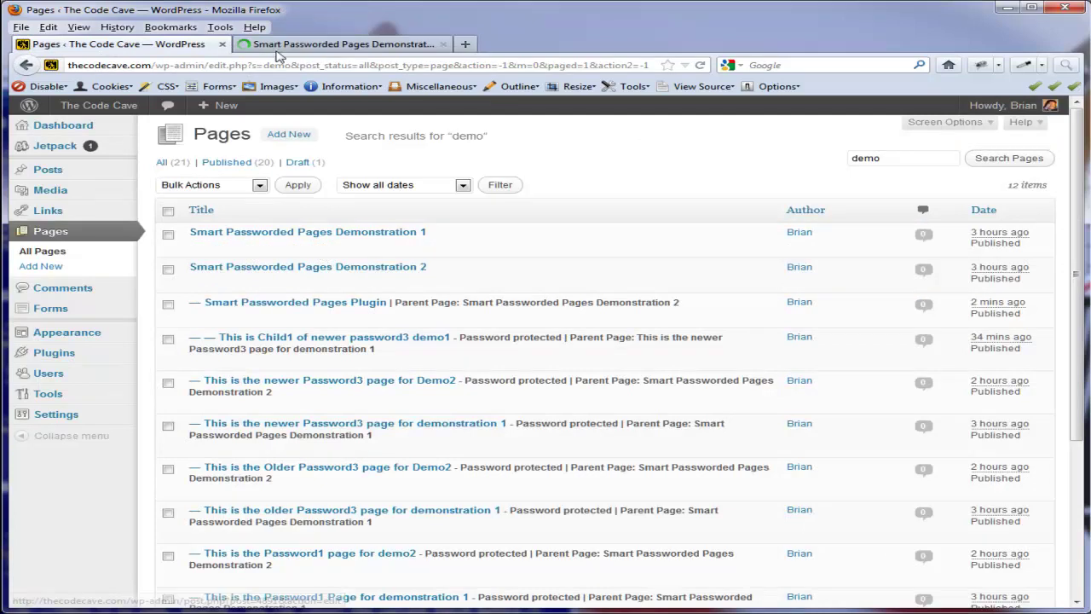
{"action": "left_click", "coordinate": [280, 45]}
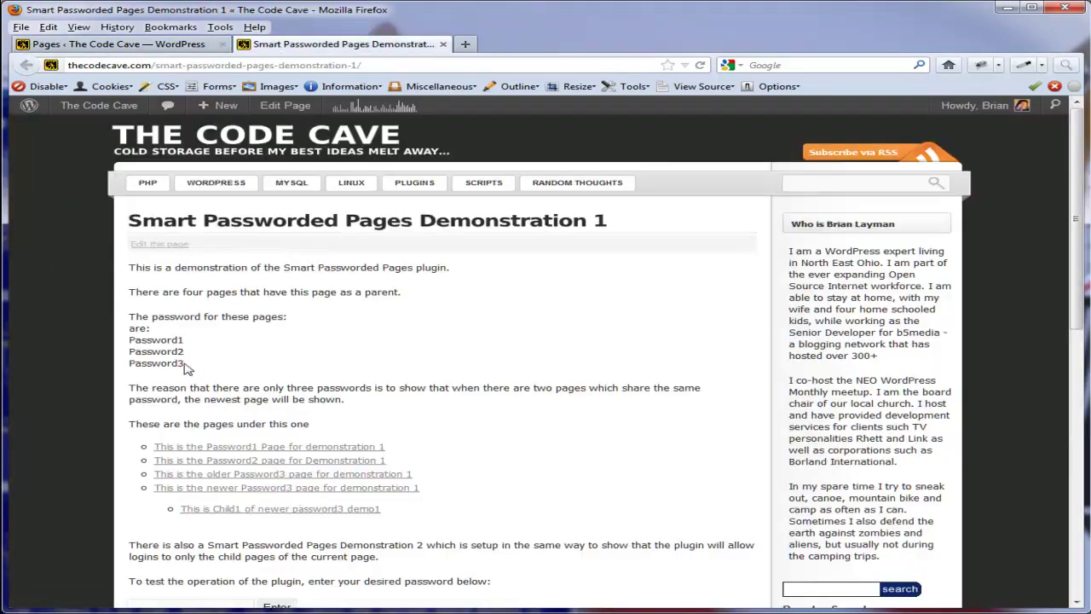
{"action": "left_click_drag", "start_coordinate": [185, 365], "coordinate": [129, 365]}
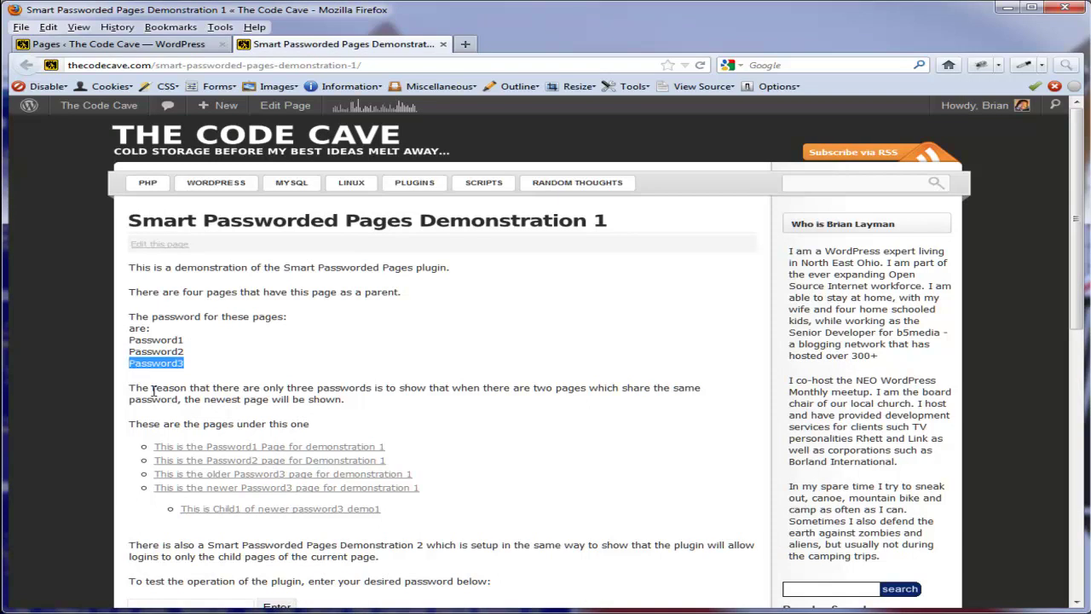
{"action": "scroll", "coordinate": [352, 464], "scroll_direction": "down", "scroll_amount": 2}
{"action": "left_click", "coordinate": [214, 529]}
{"action": "key", "text": "ctrl+v"}
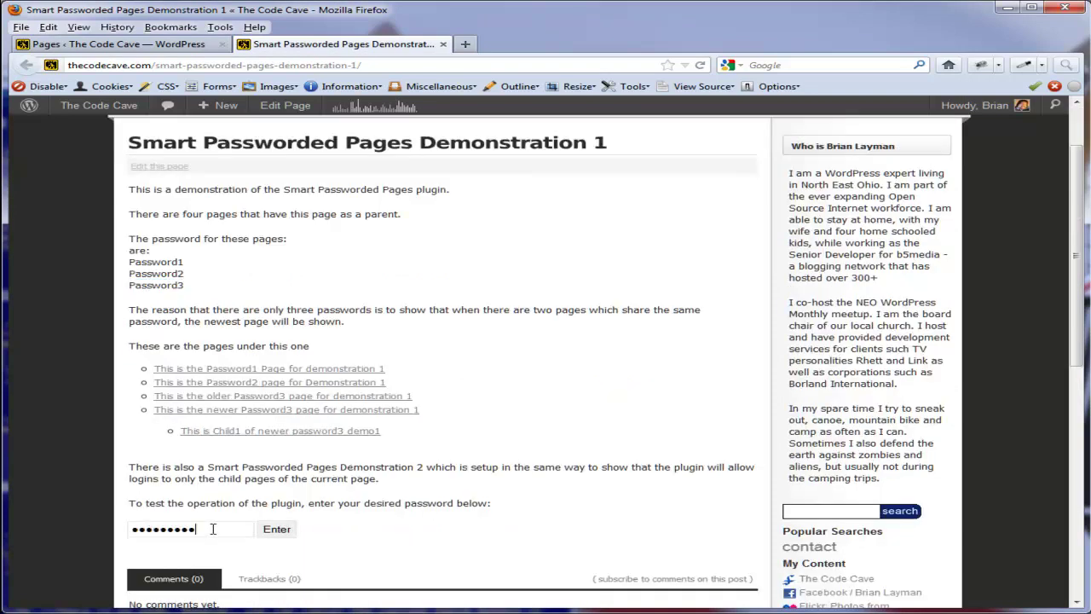
{"action": "left_click", "coordinate": [277, 529]}
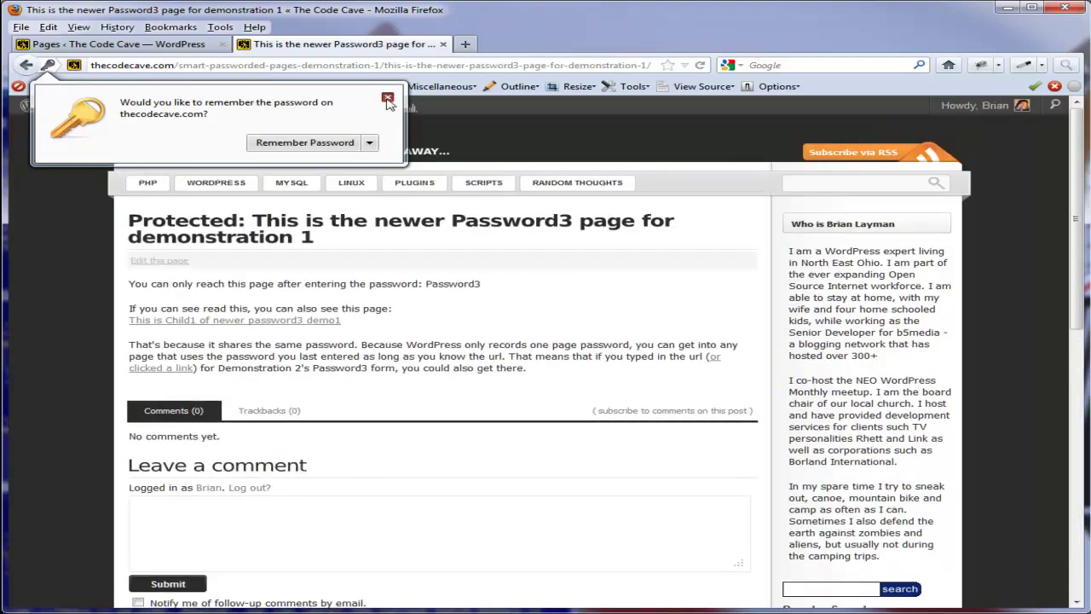
Dismiss Firefox's remember-password prompt over the Password3 page for demonstration 1.
{"action": "left_click", "coordinate": [388, 99]}
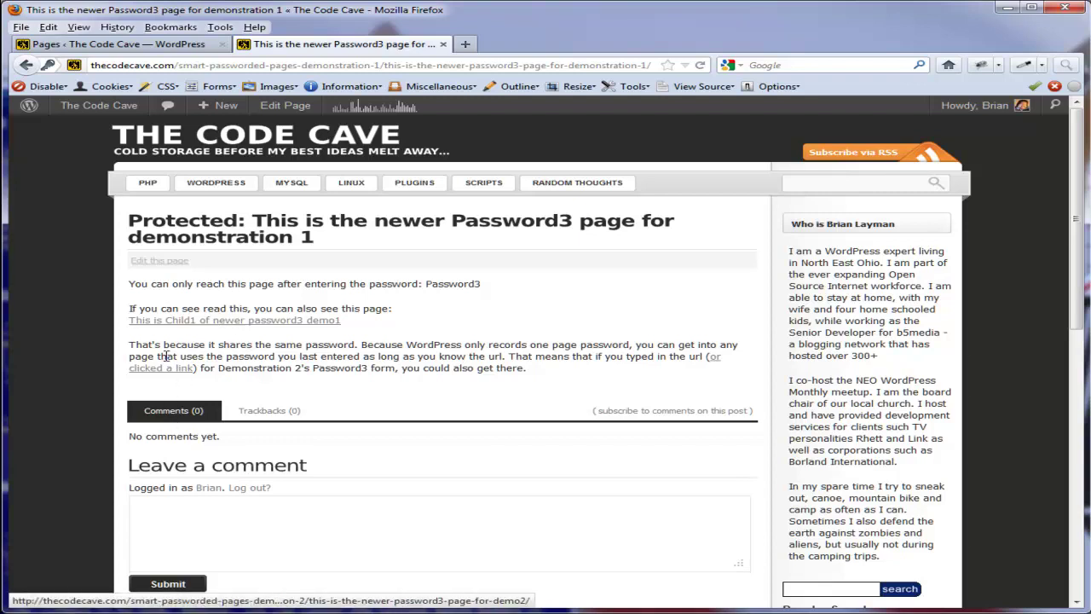
Open the Child1 of newer password3 demo1 page, then switch back to the Pages admin list.
{"action": "left_click", "coordinate": [218, 320]}
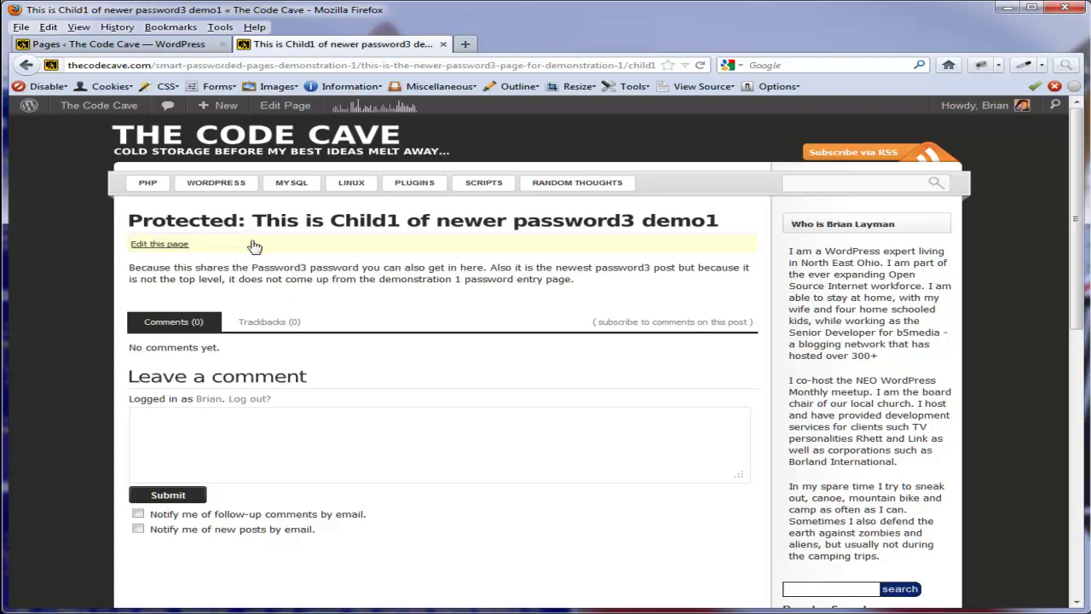
{"action": "left_click", "coordinate": [123, 43]}
{"action": "mouse_move", "coordinate": [307, 239]}
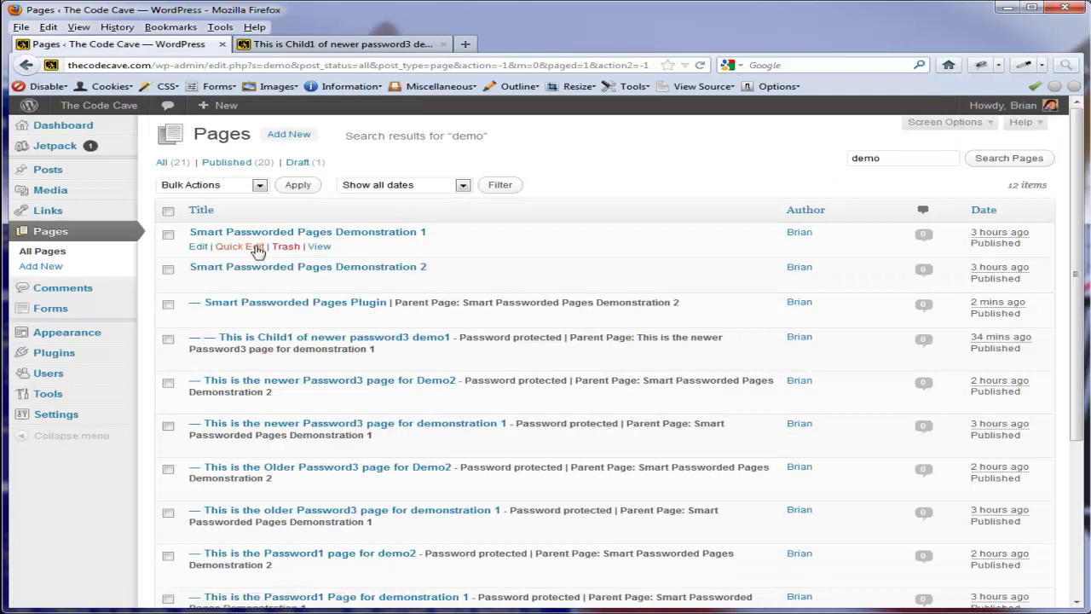
Edit Smart Passworded Pages Demonstration 1 and highlight its [smartpwpages] shortcode.
{"action": "left_click", "coordinate": [197, 247]}
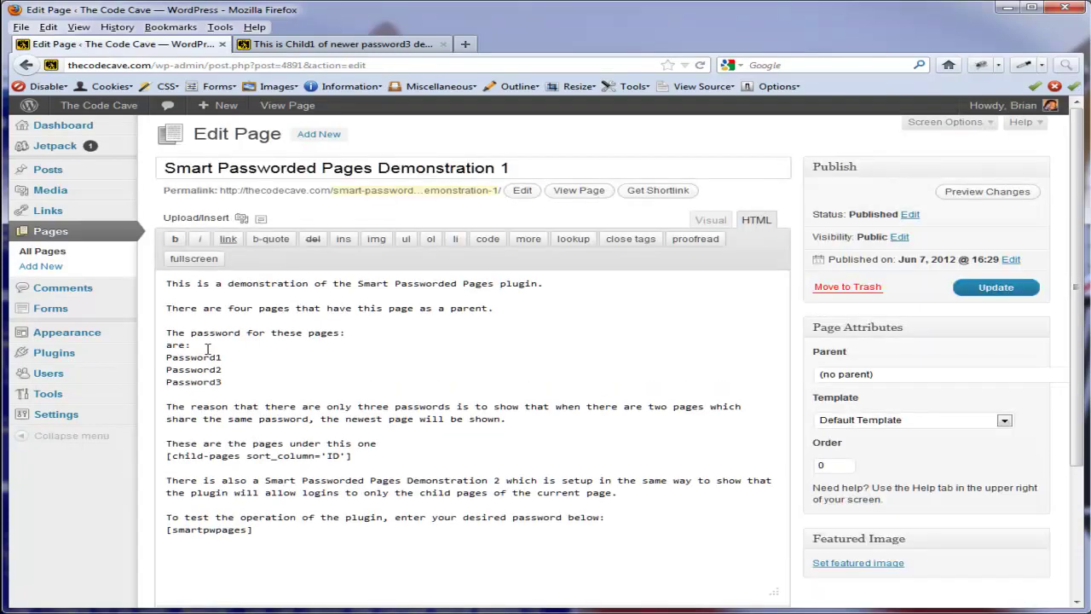
{"action": "left_click_drag", "start_coordinate": [253, 530], "coordinate": [152, 530]}
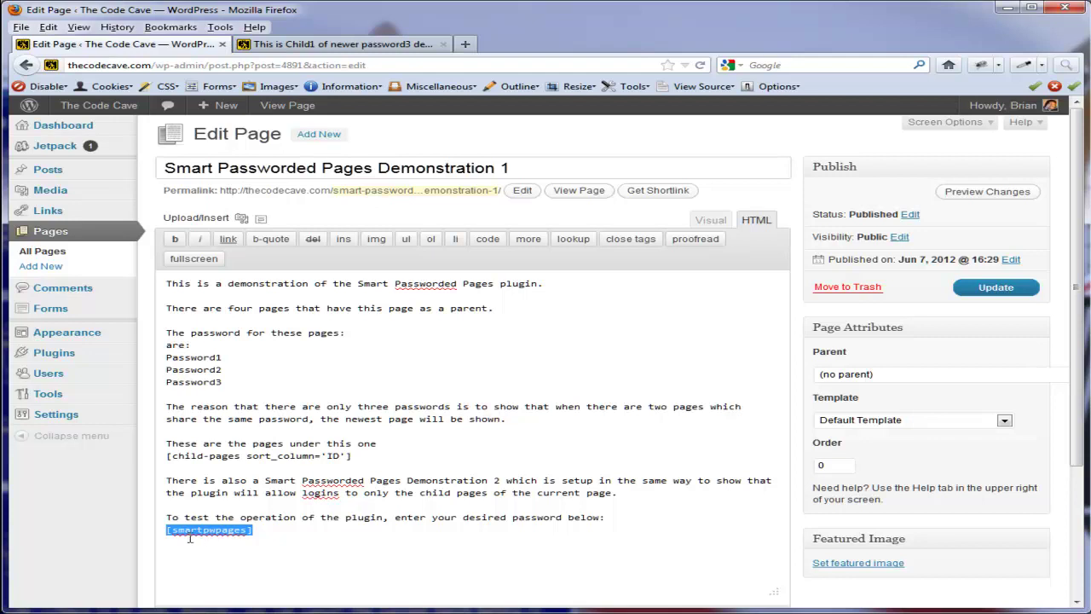
{"action": "left_click", "coordinate": [169, 540]}
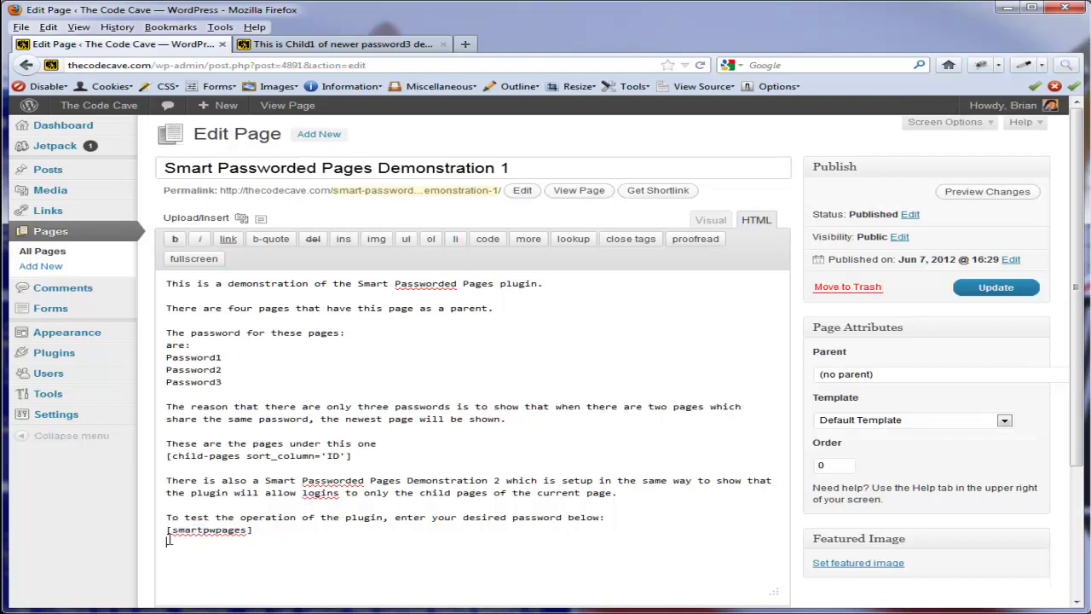